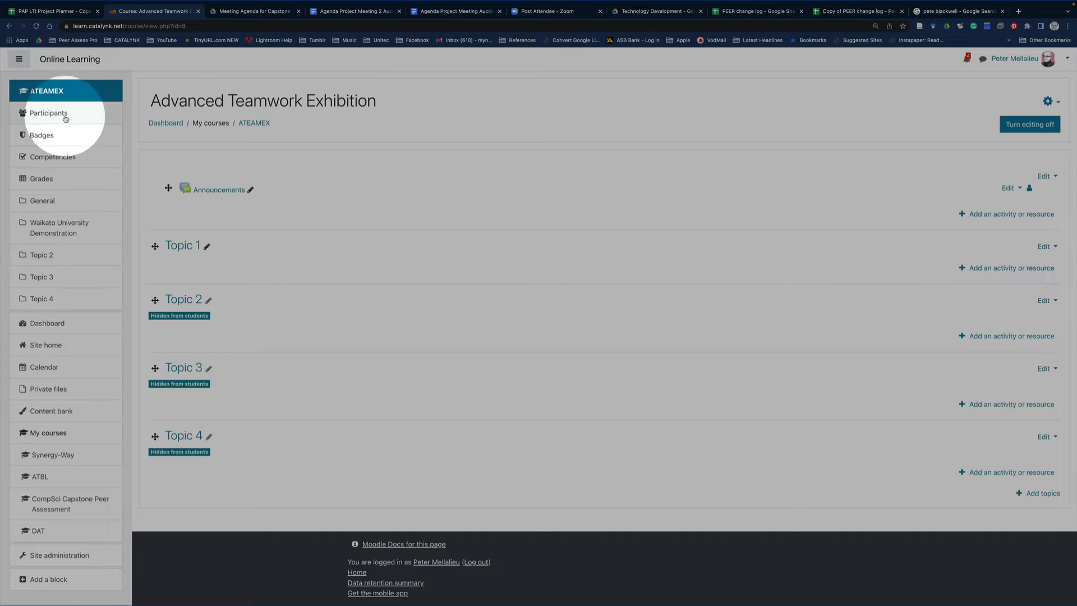
Review the course's participants list, checking each participant's role and group assignment
click(60, 114)
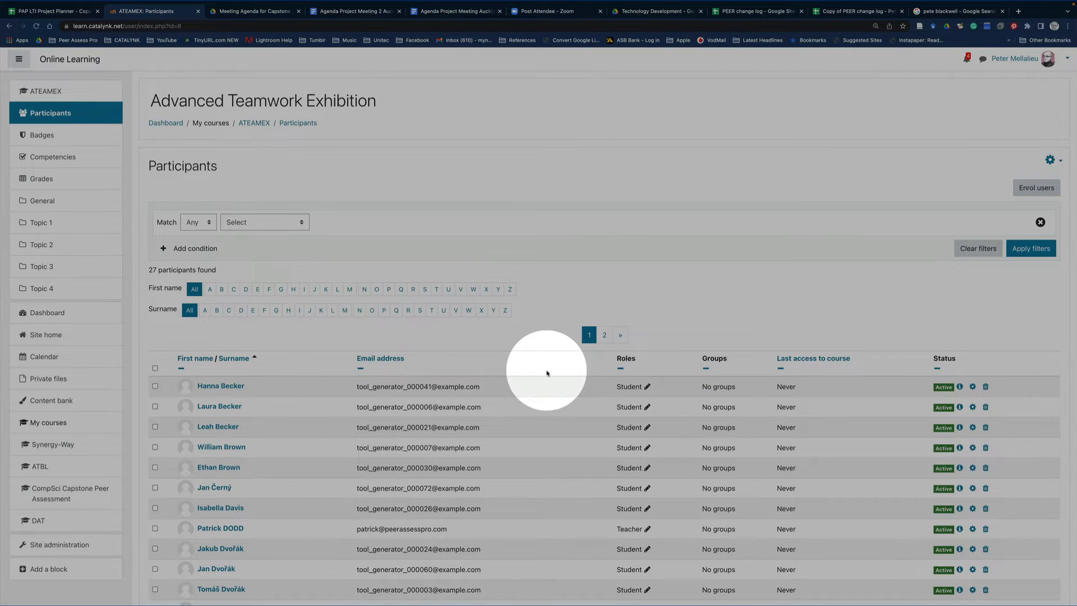
scroll(548, 373, down, 2)
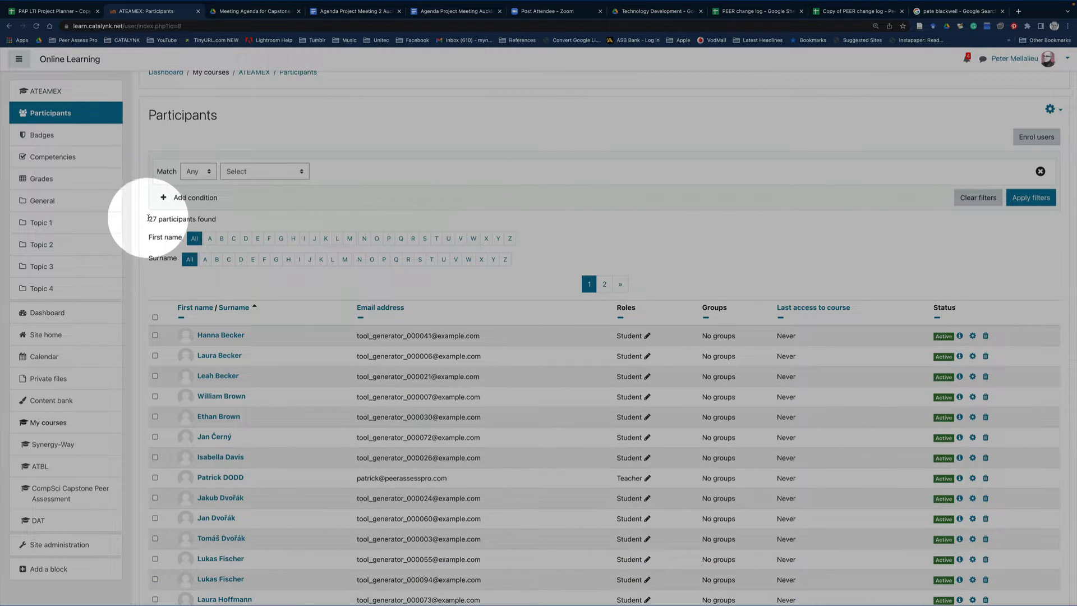
scroll(482, 461, down, 3)
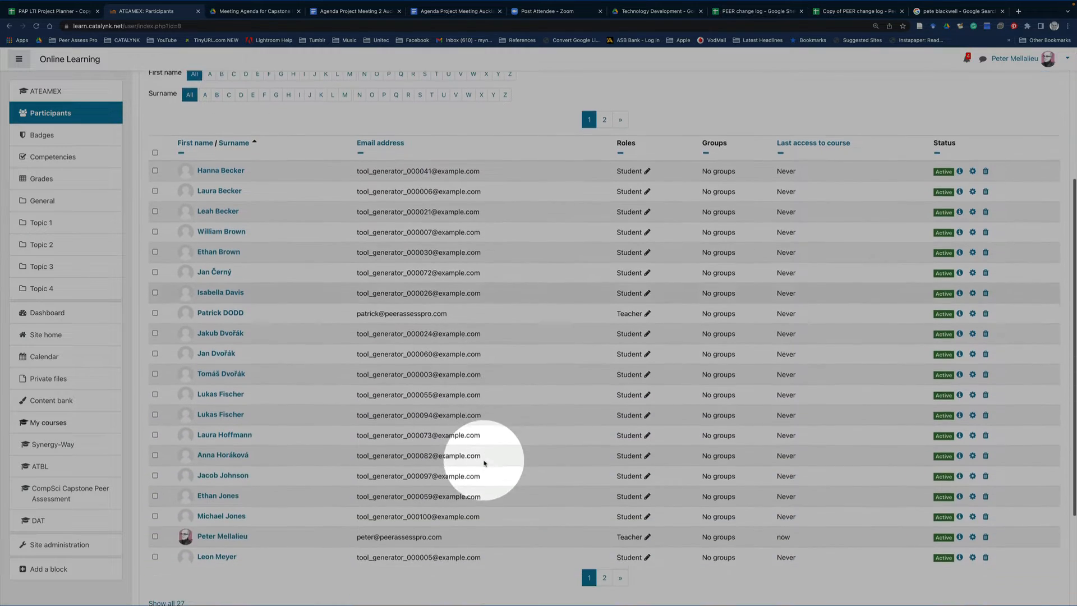
scroll(484, 463, down, 1)
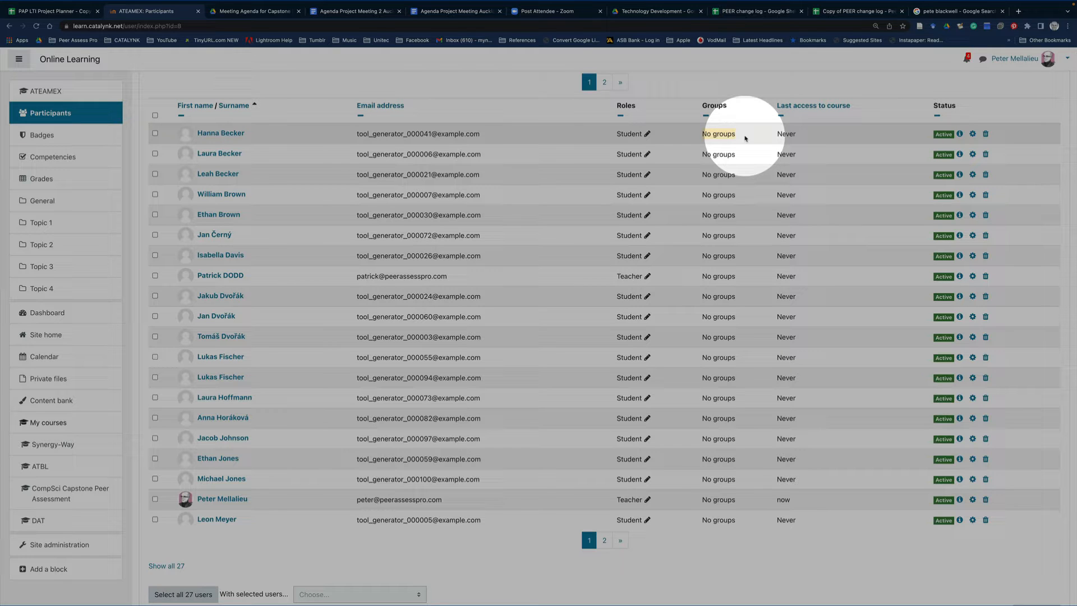
scroll(745, 138, up, 5)
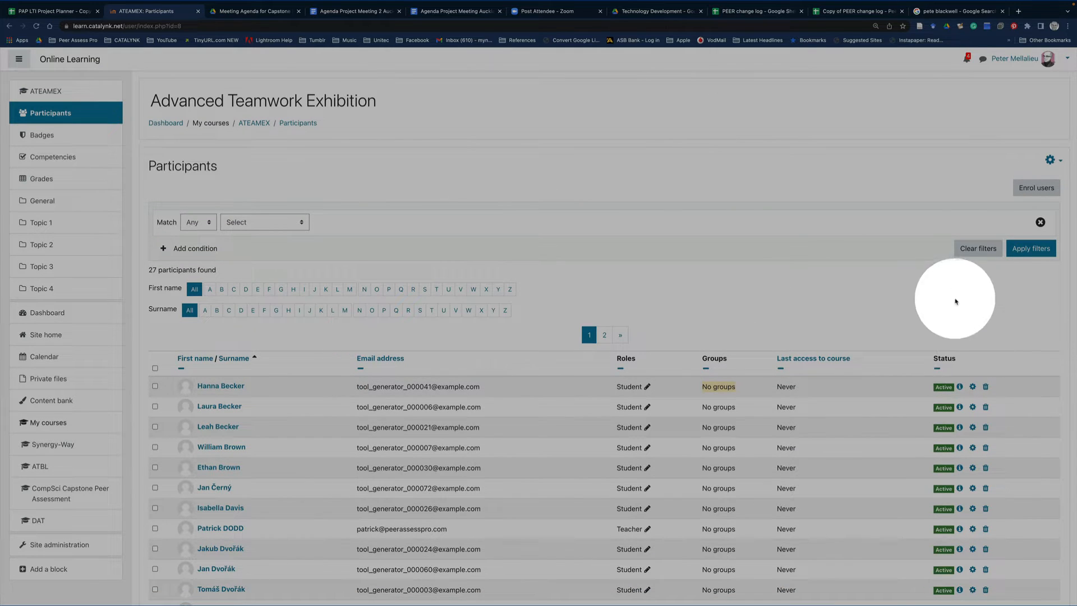
Go to the course's group management from the participants page and start auto-creating groups
click(1059, 161)
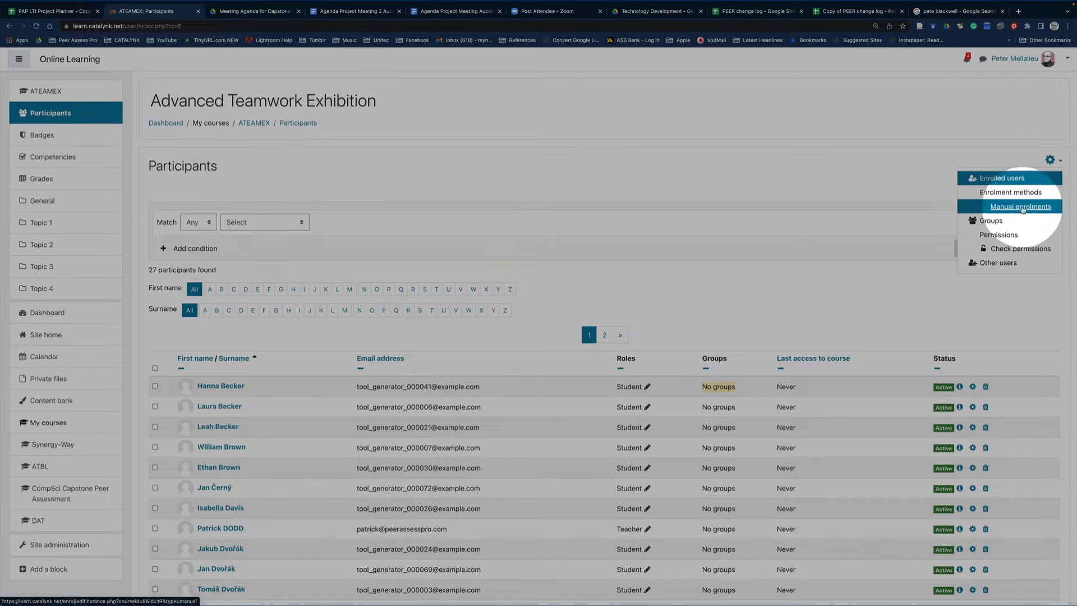
click(992, 222)
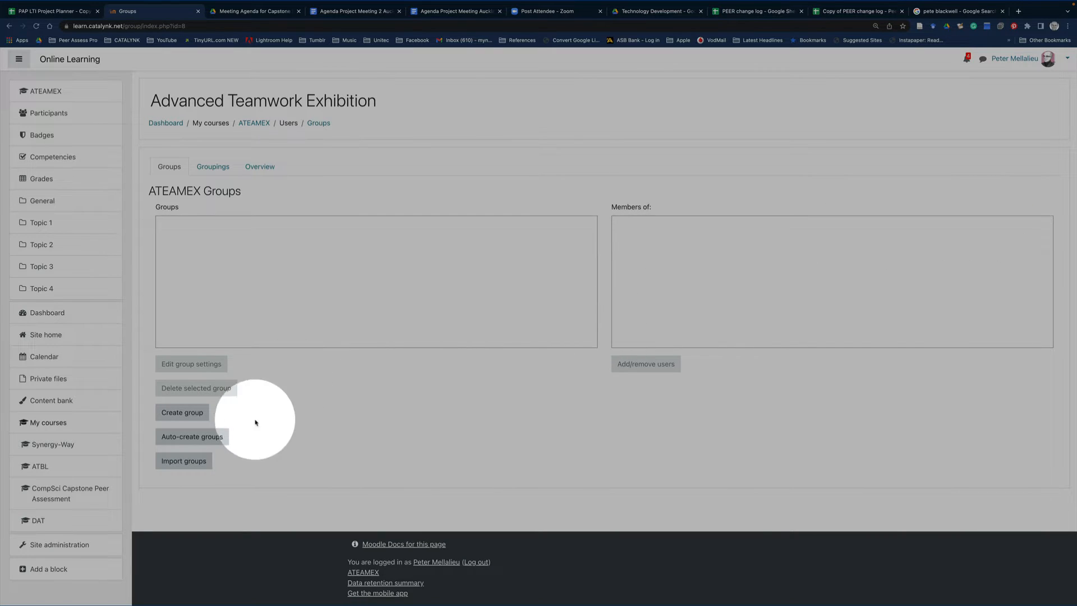
click(193, 442)
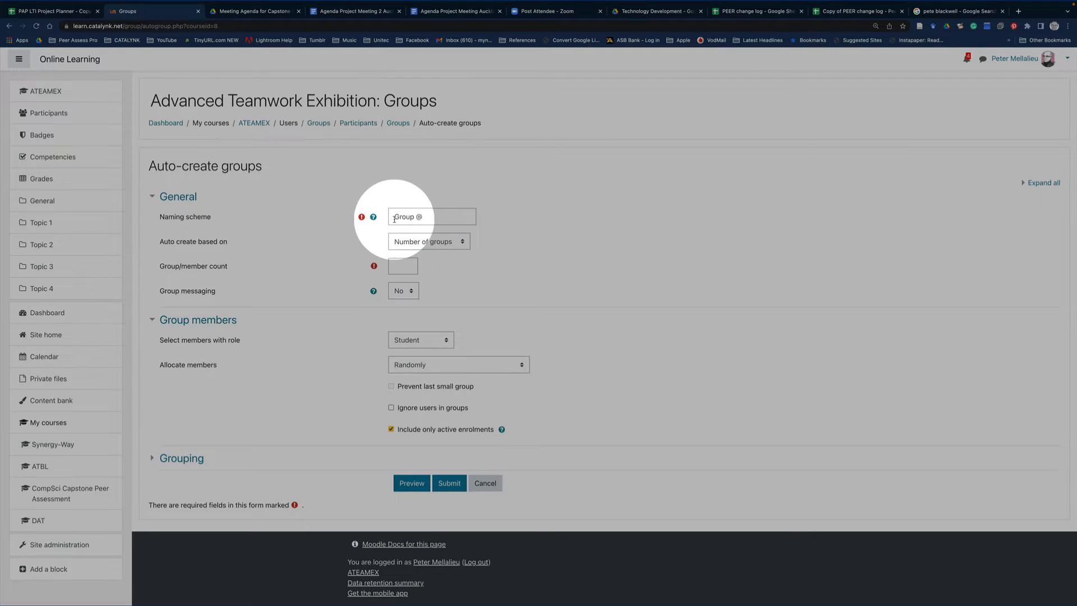
Base the auto-created groups on members per group with a count of 5, and set group messaging to Yes
click(462, 243)
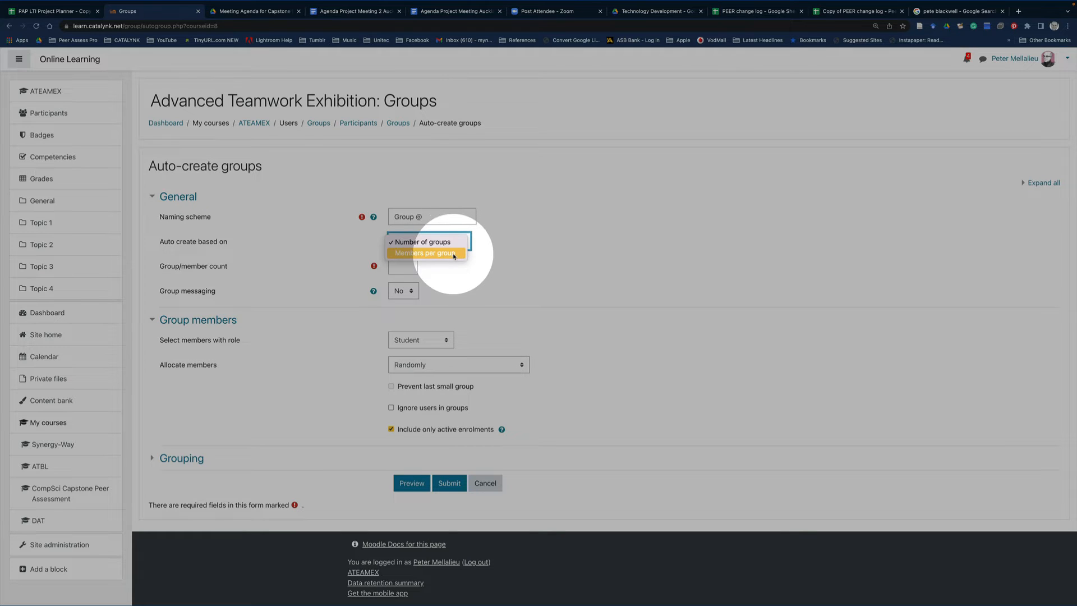
click(454, 254)
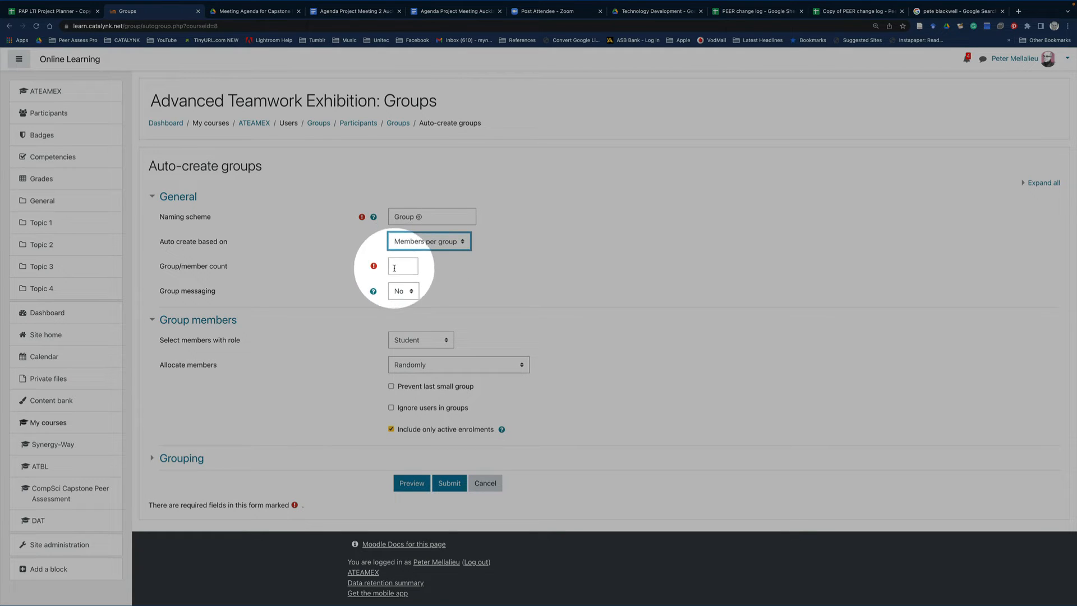
click(396, 267)
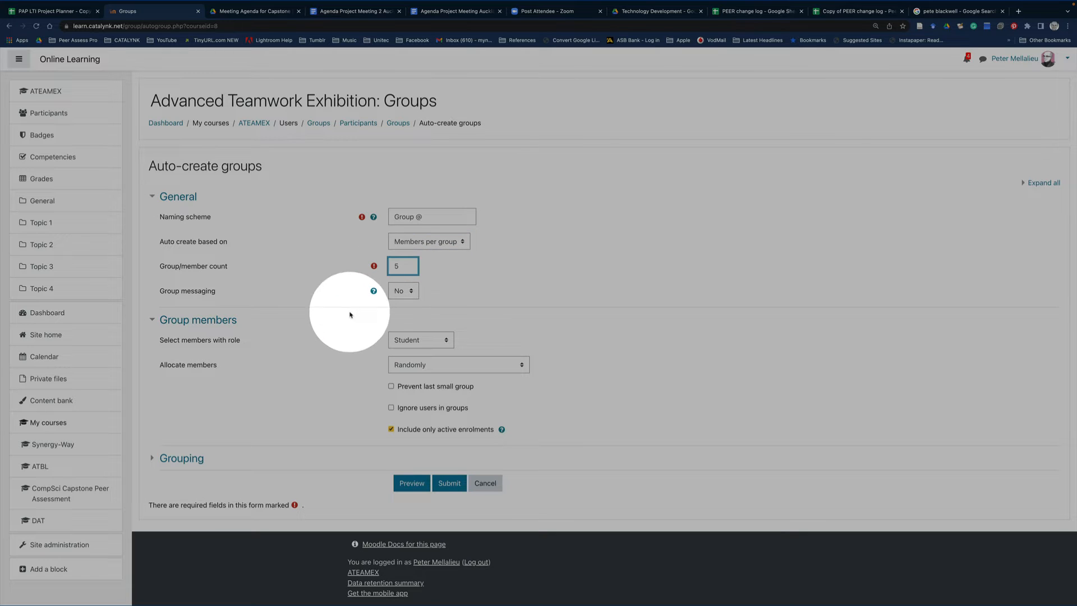
click(330, 295)
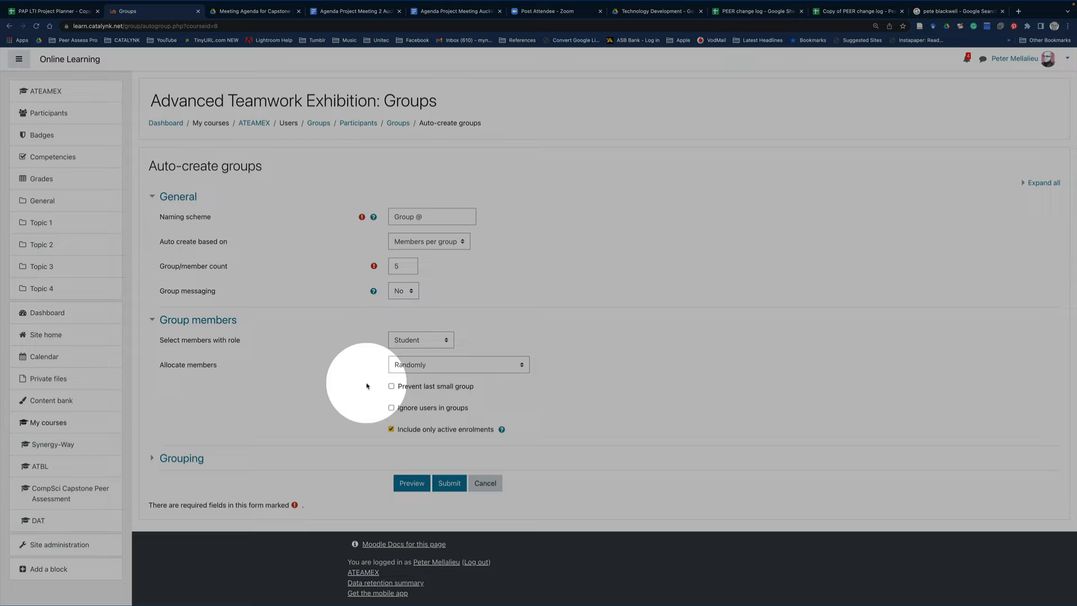
click(410, 292)
click(408, 303)
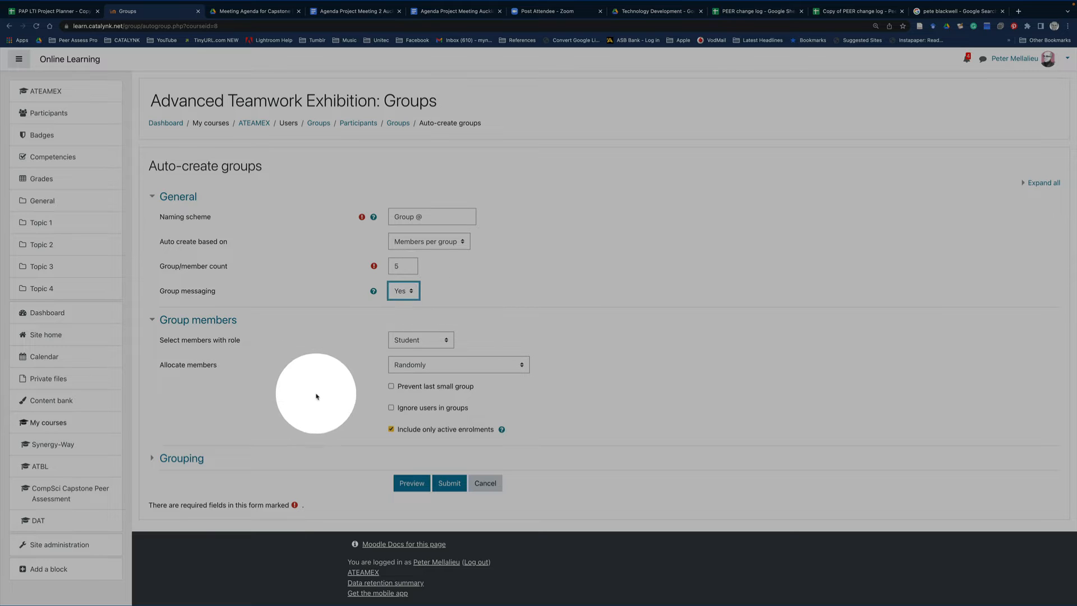
Keep the Student role and random member allocation, enable Prevent last small group, and check the help for including only active enrolments
click(410, 344)
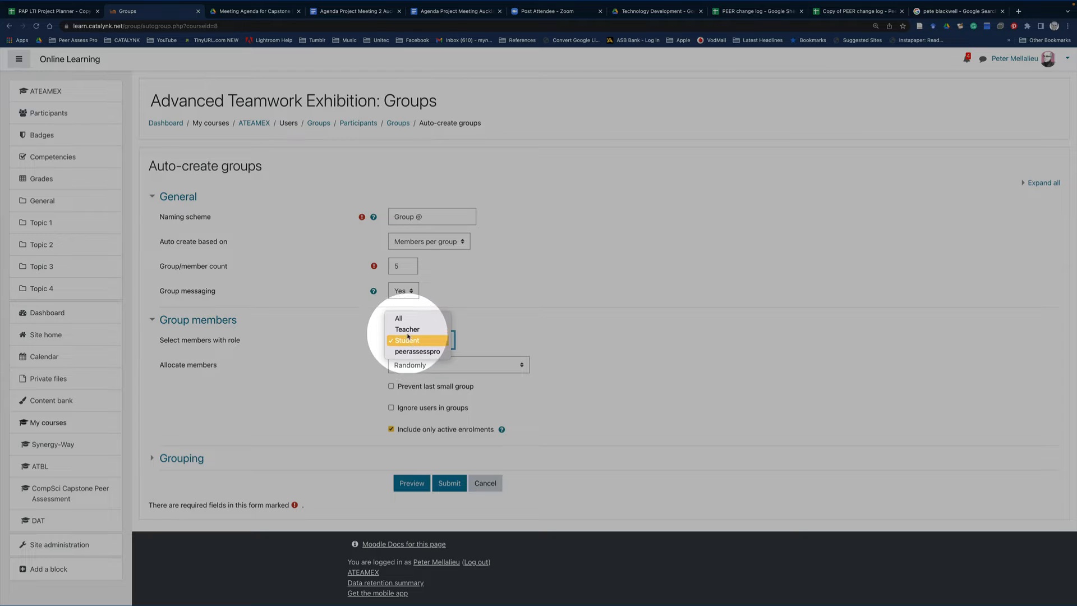
click(407, 341)
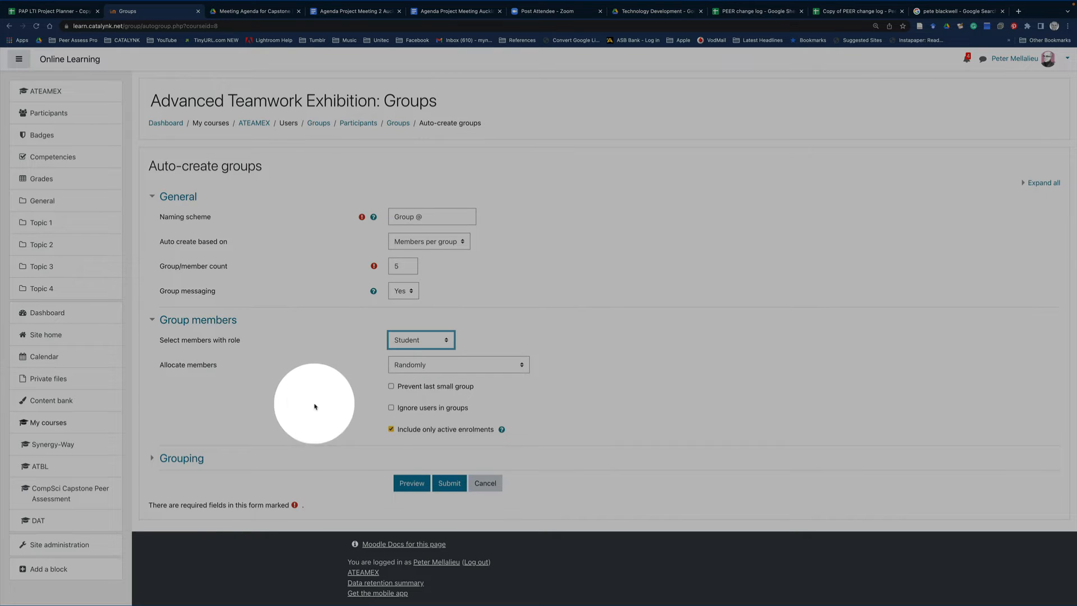
click(421, 368)
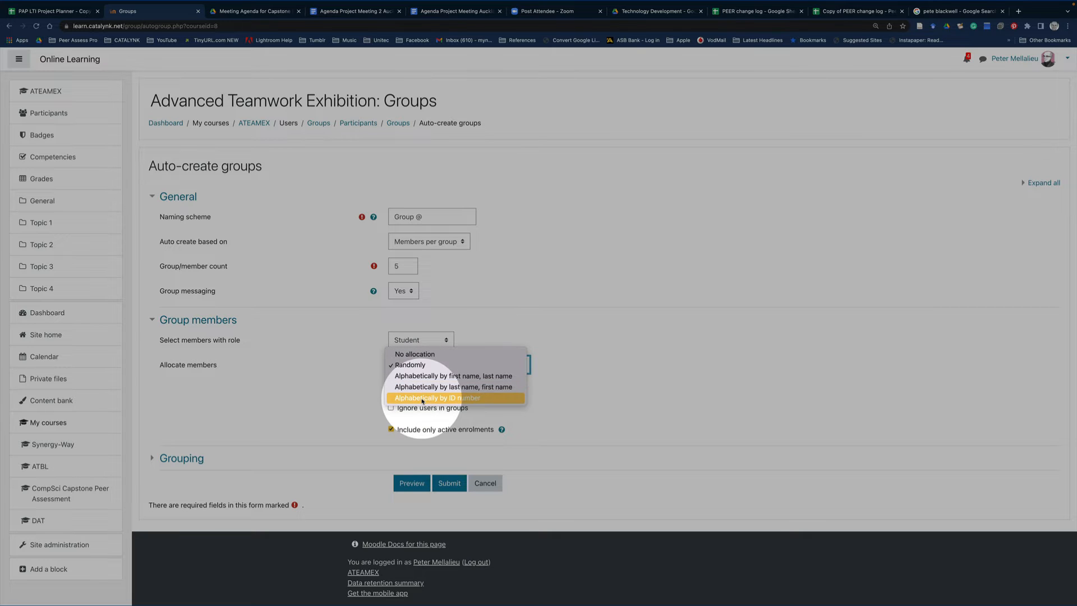
click(295, 375)
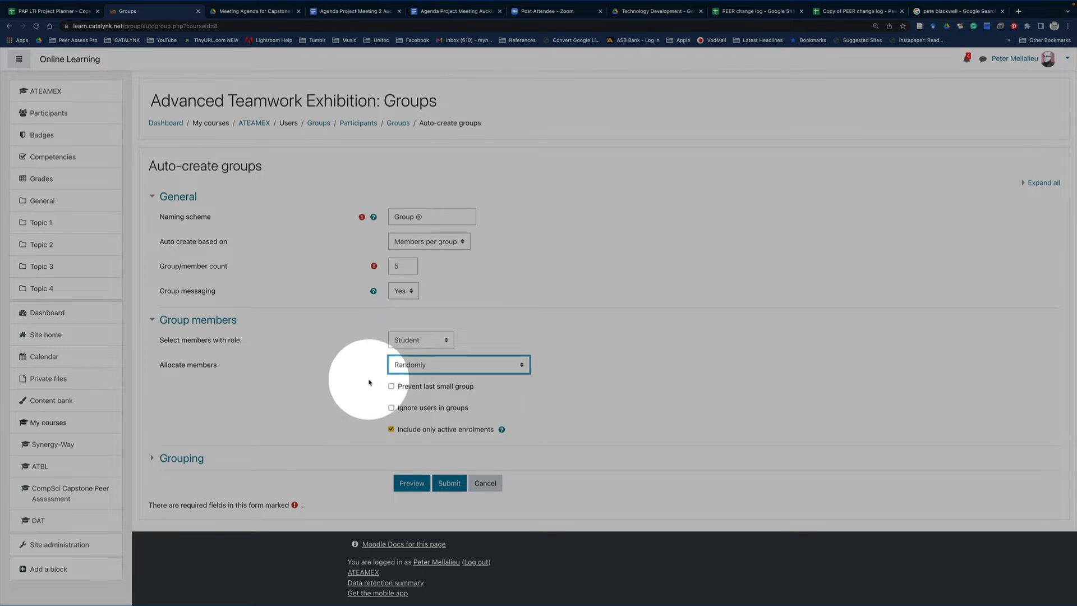
click(391, 387)
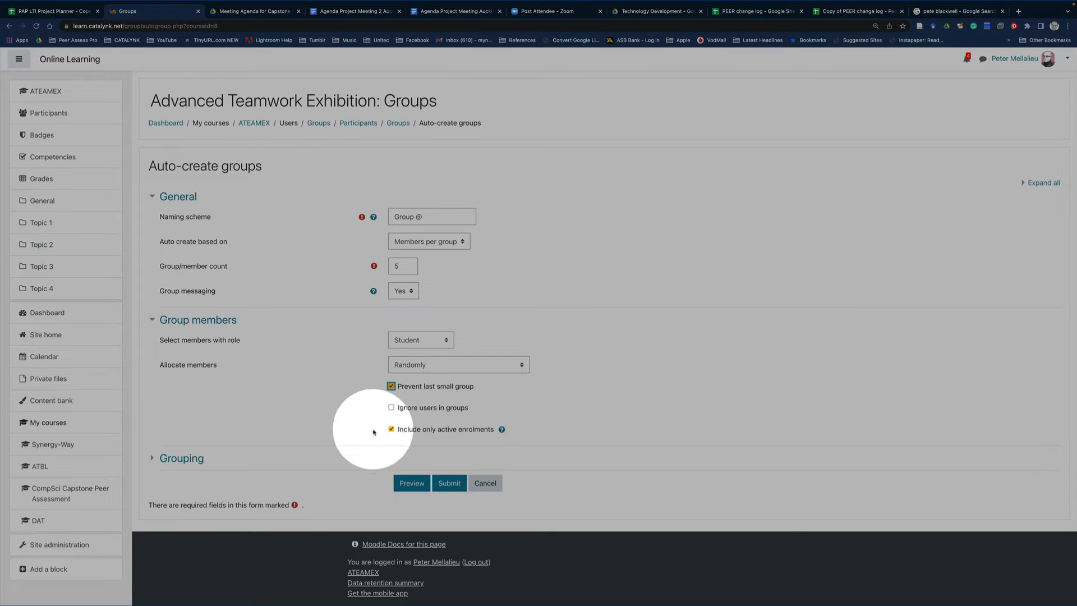
click(502, 429)
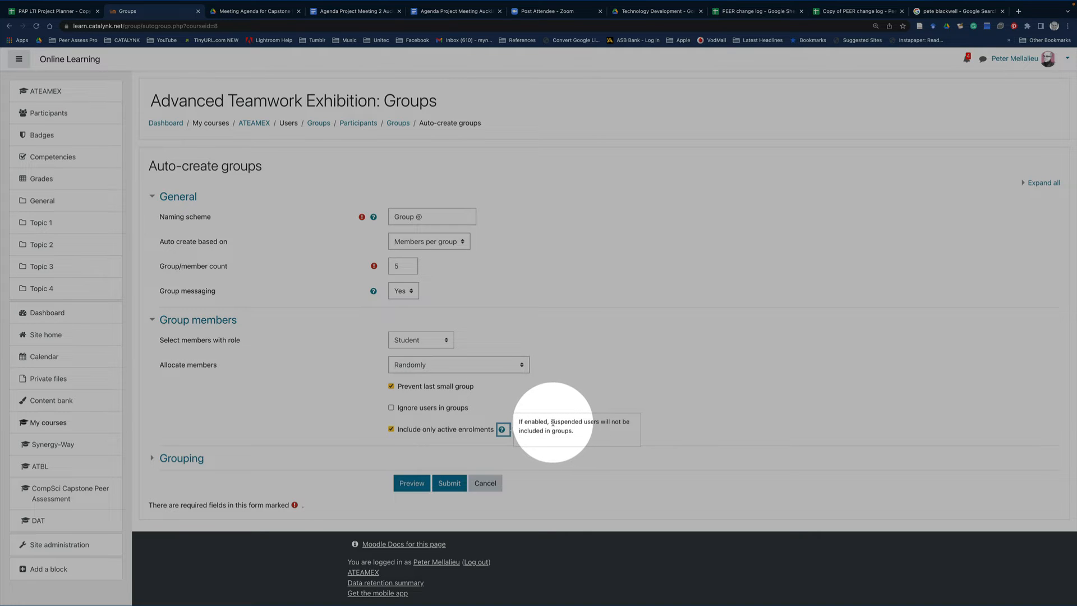
click(323, 429)
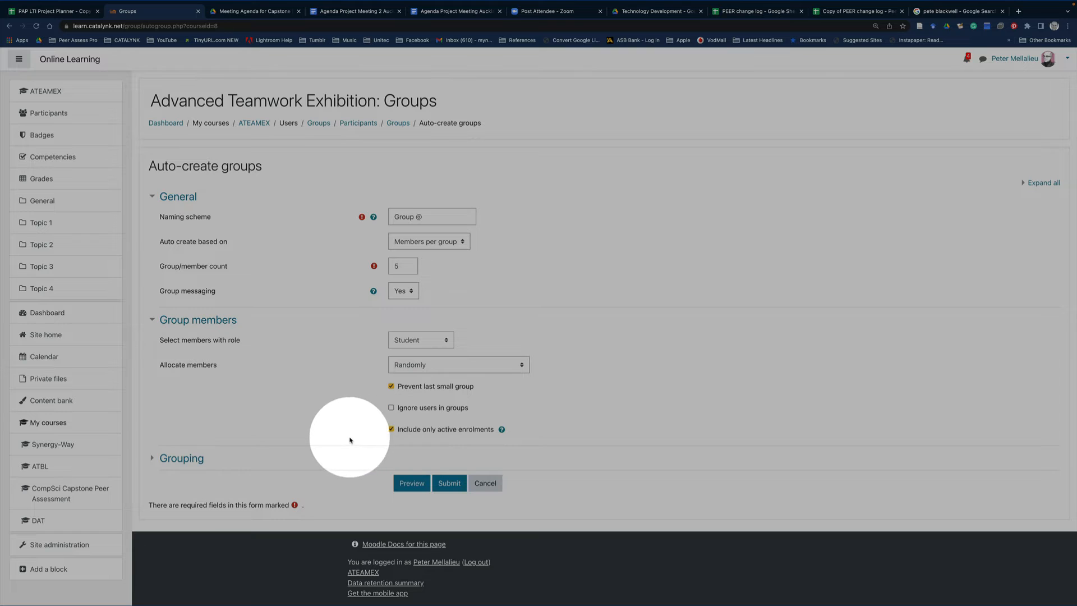
Assign the auto-created groups to a new grouping named Group Training
click(153, 459)
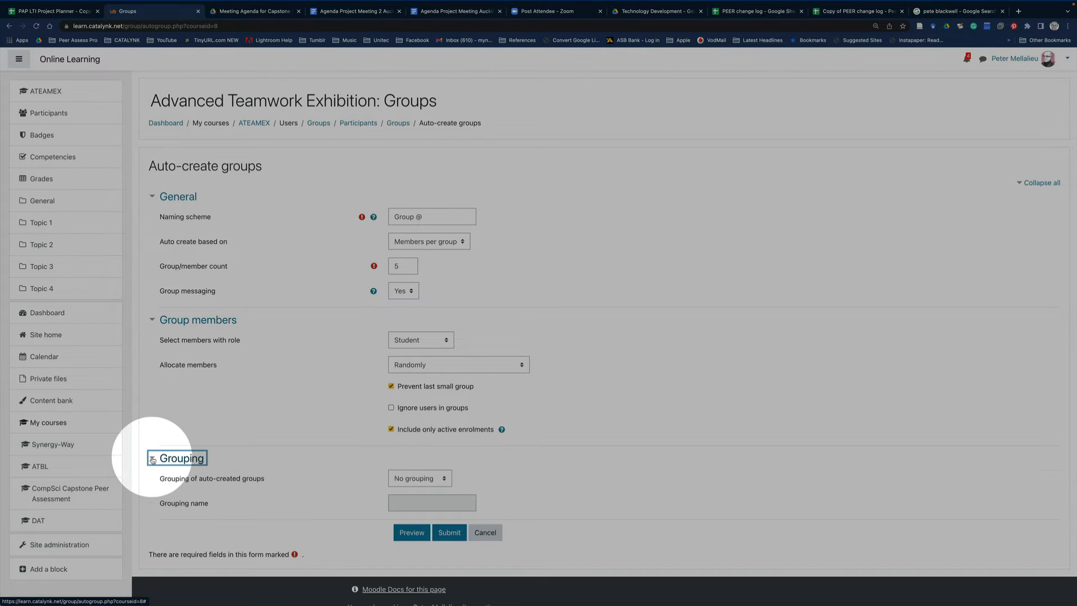
click(445, 478)
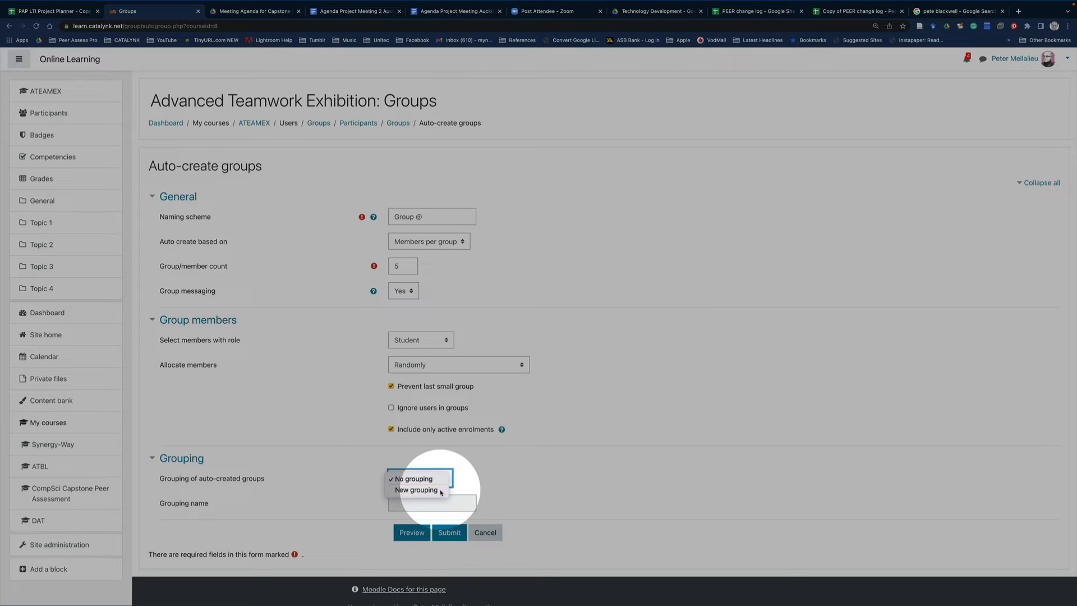
click(418, 490)
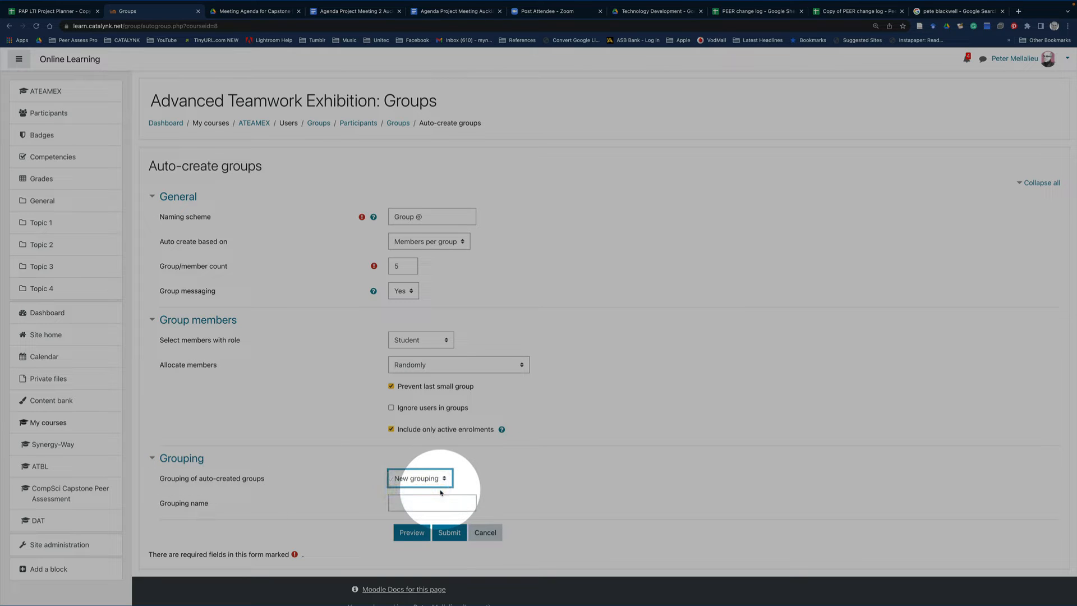
click(394, 504)
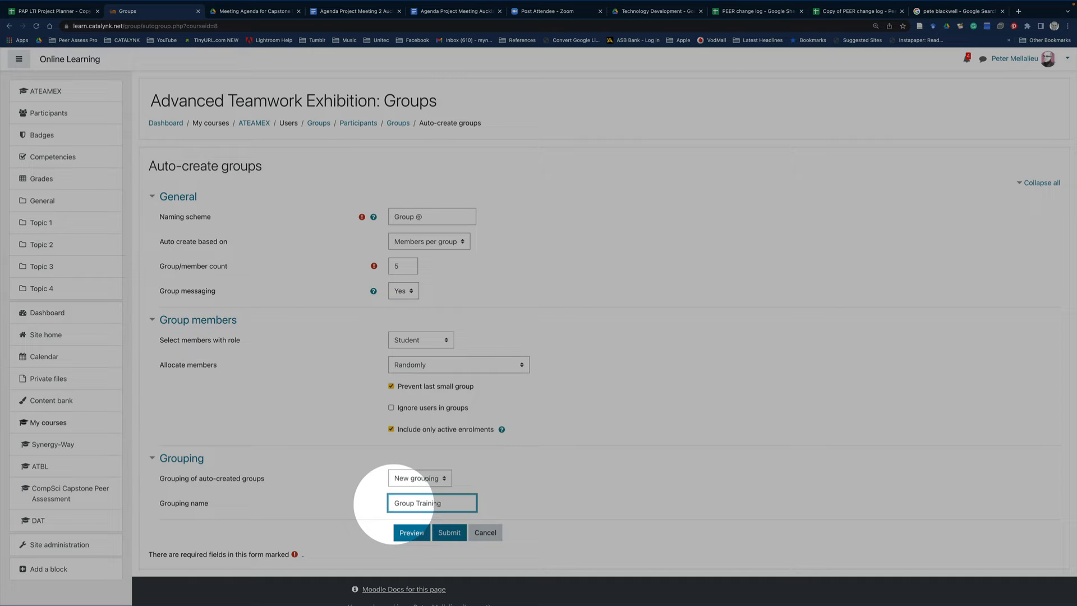
Preview the proposed groups, check them against the Group @ naming scheme, and submit the form to create them
click(412, 533)
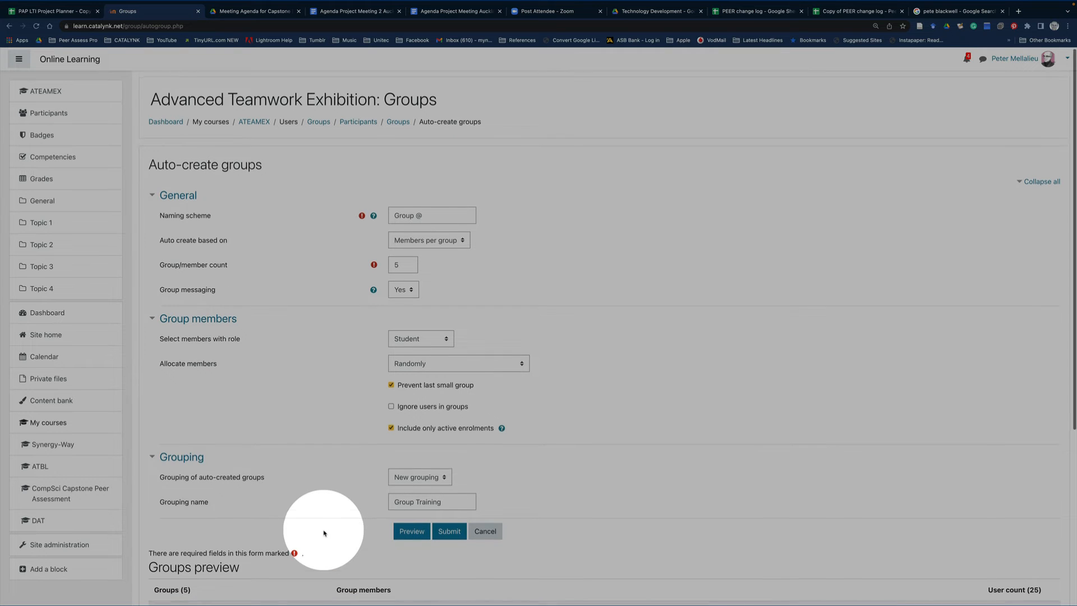
scroll(324, 533, down, 5)
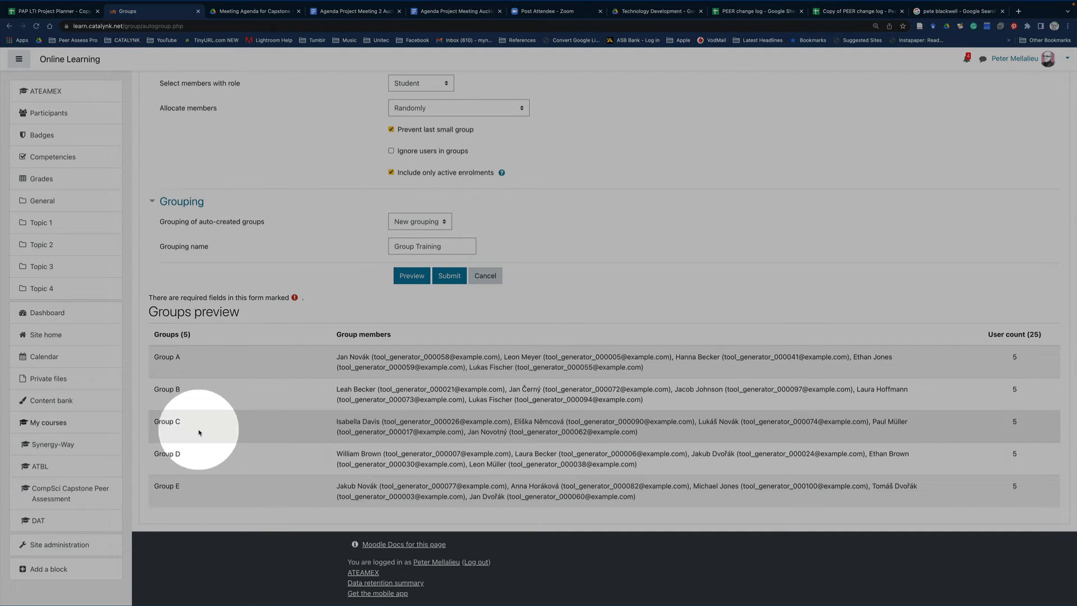
scroll(314, 362, up, 4)
scroll(318, 364, up, 1)
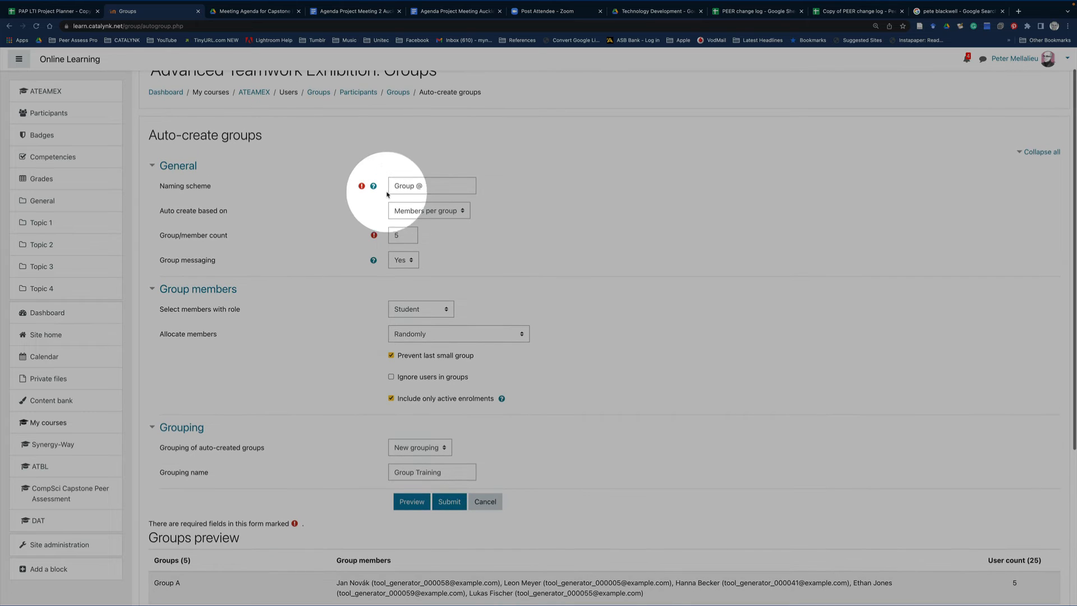
click(432, 187)
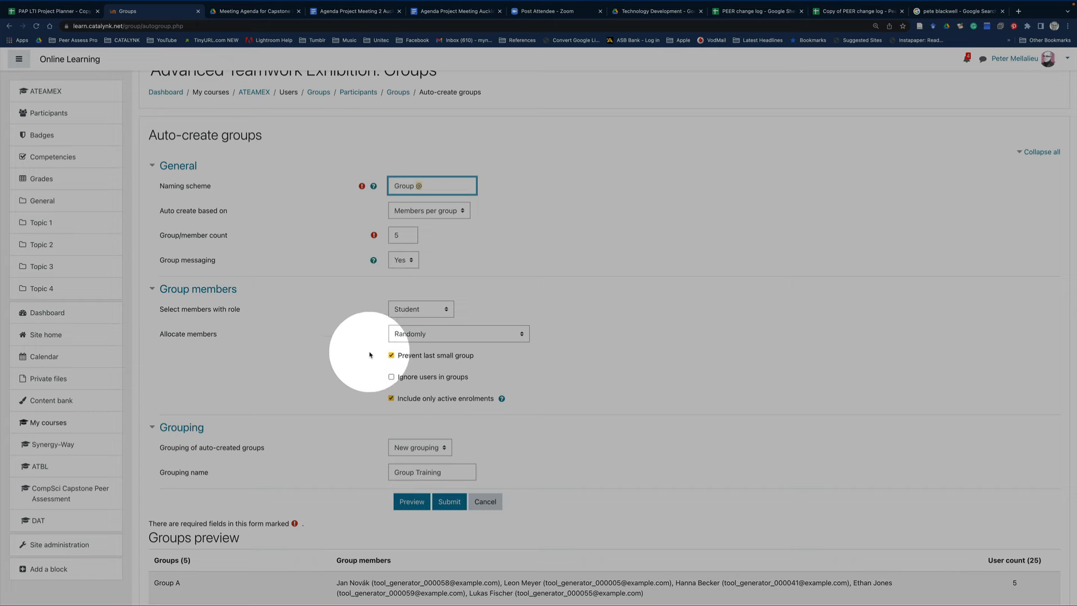
scroll(329, 358, down, 5)
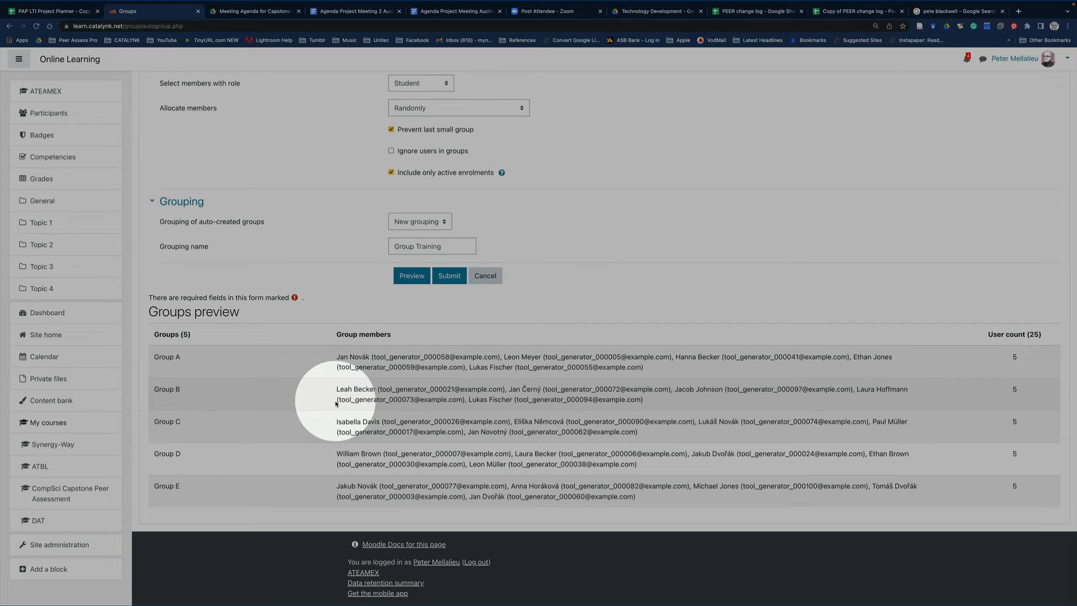
click(452, 280)
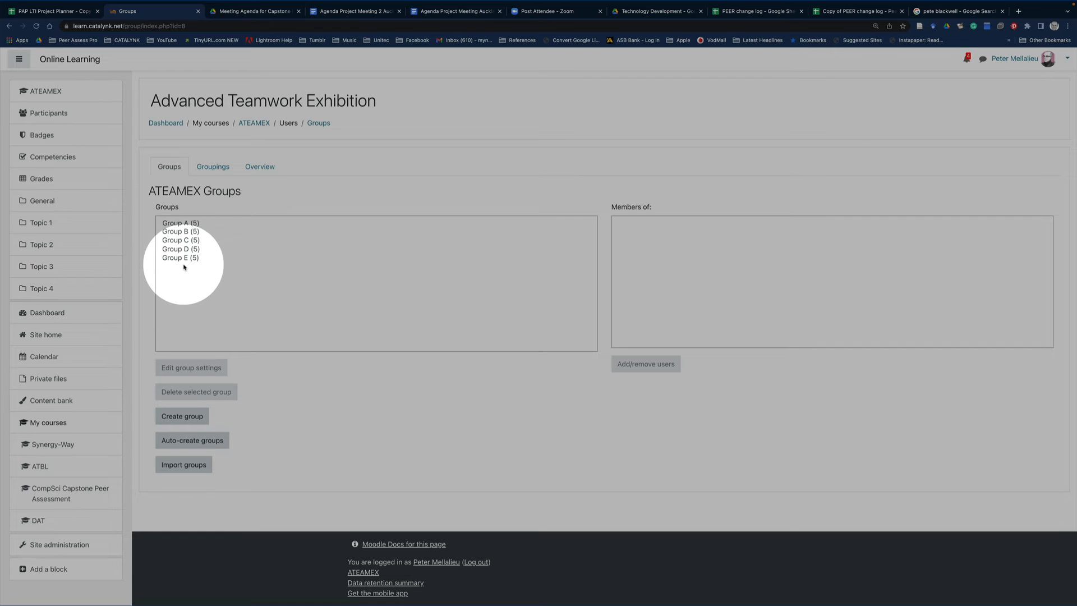
Check the new group allocations in the groupings list, the groups overview and the course's participants list
click(211, 168)
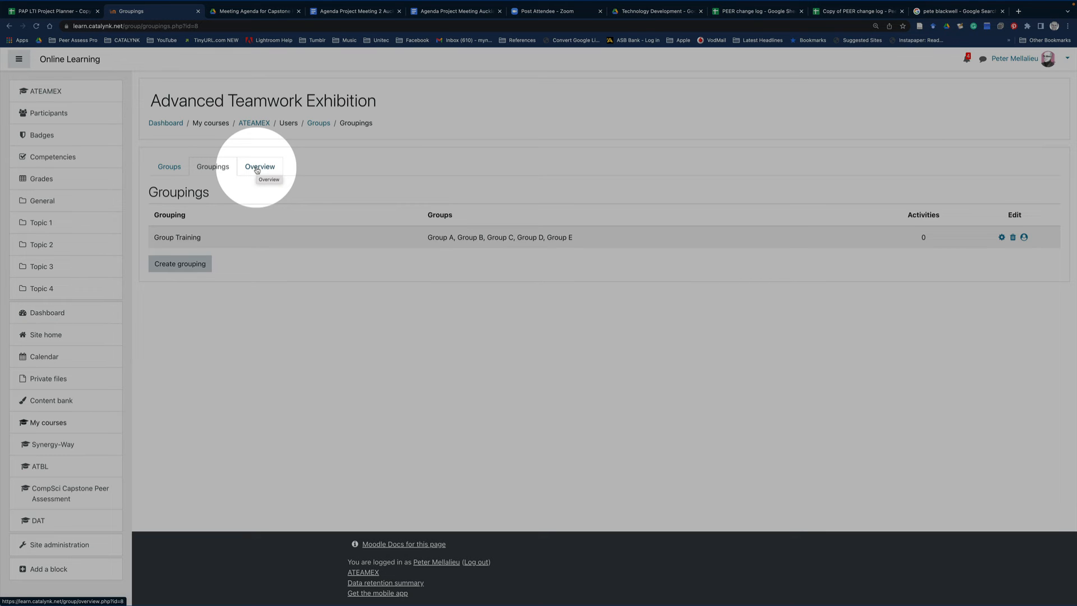
click(257, 168)
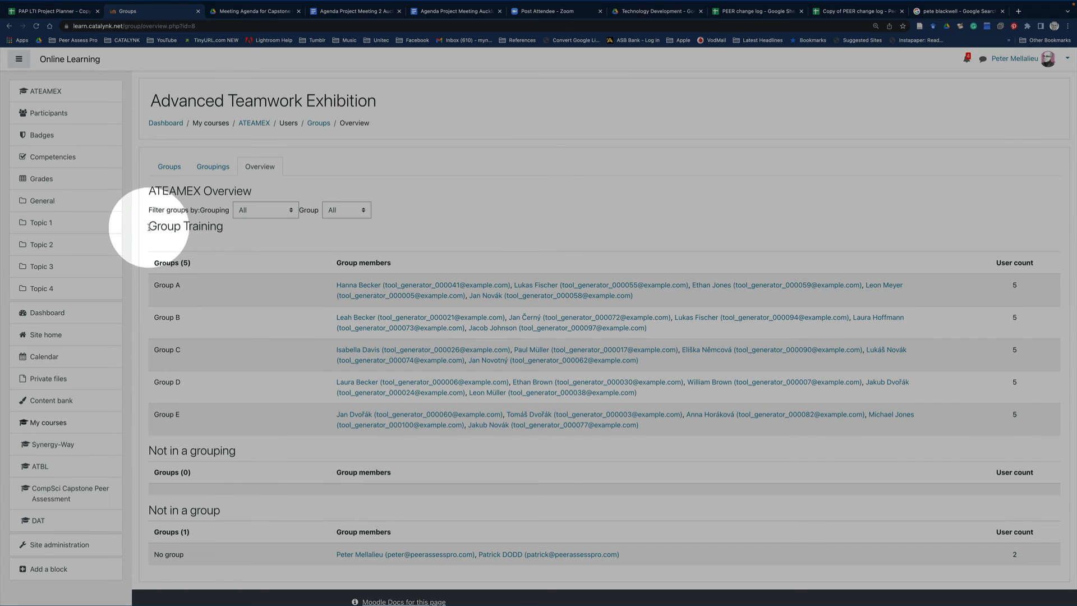
drag(151, 227, 227, 227)
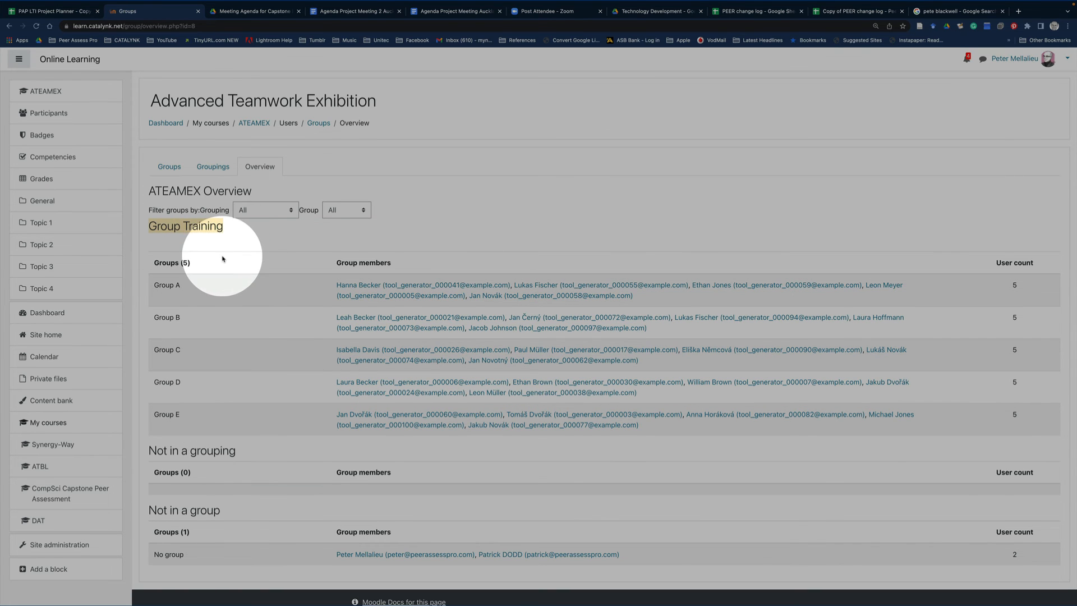
scroll(349, 499, down, 1)
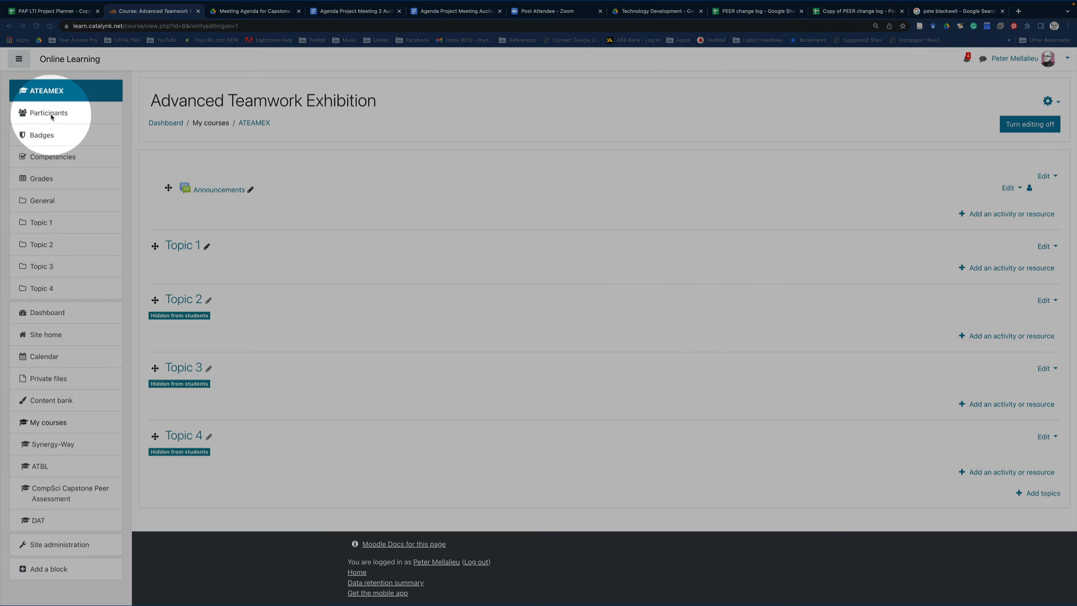
click(51, 115)
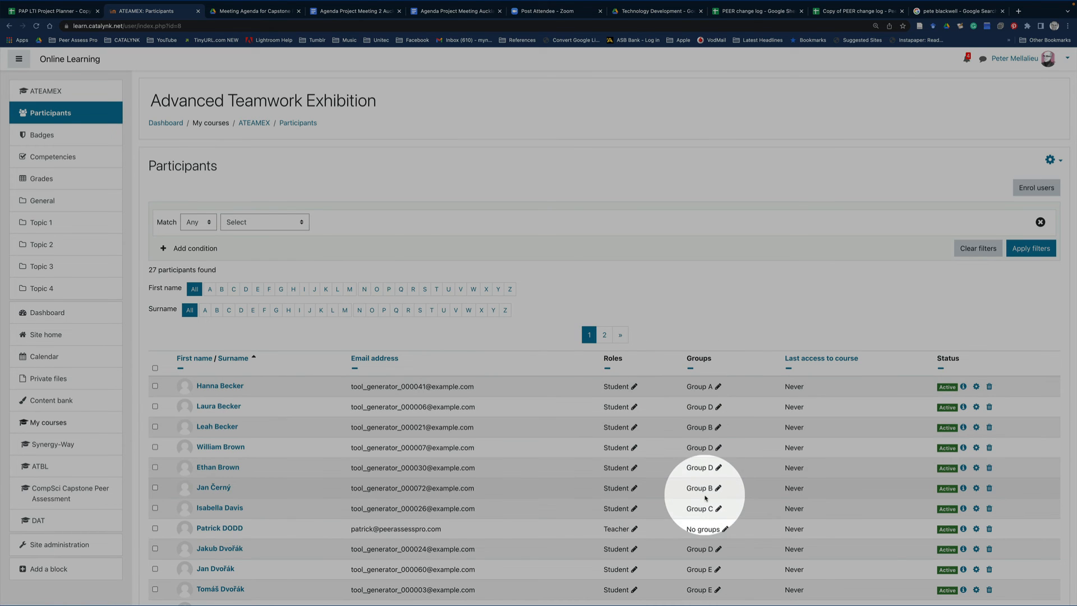
scroll(706, 487, down, 3)
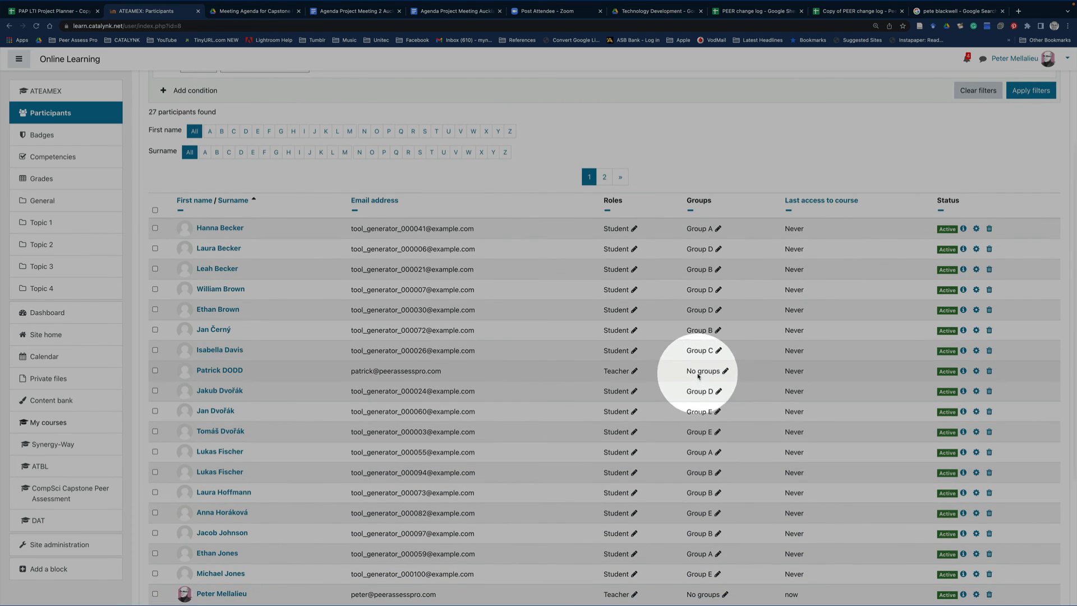